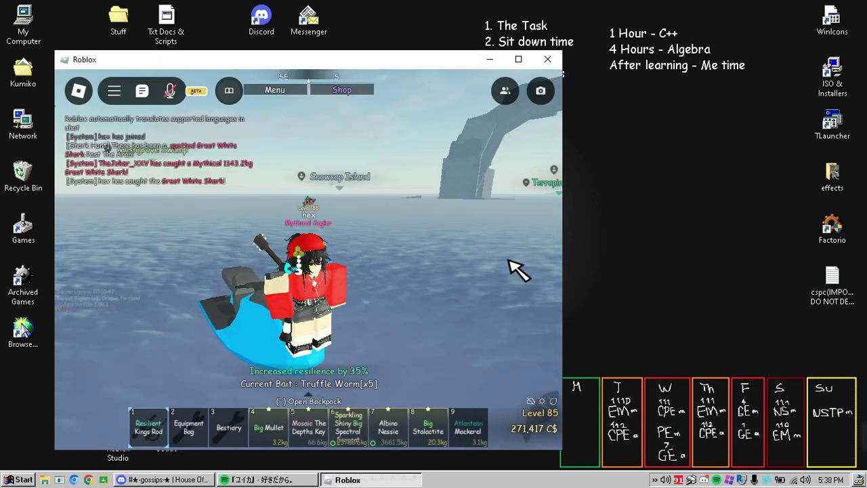
Maximize the game window and turn the camera down and west toward the water.
click(518, 60)
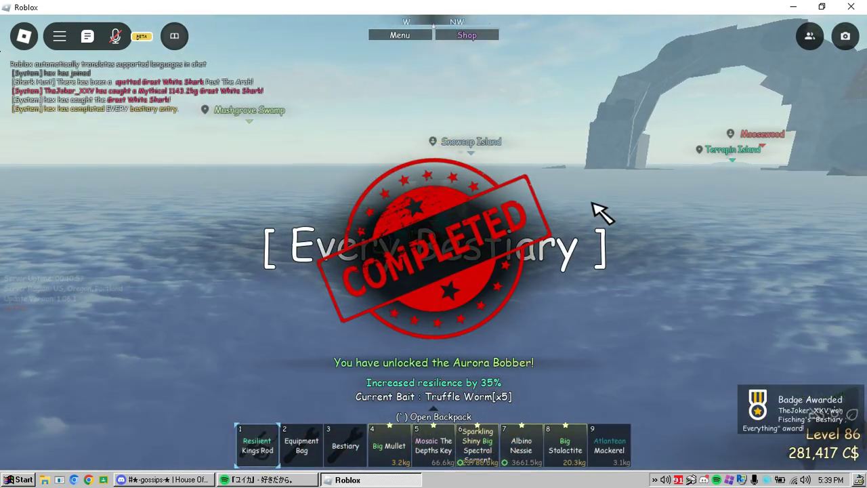
drag(664, 203, 664, 226)
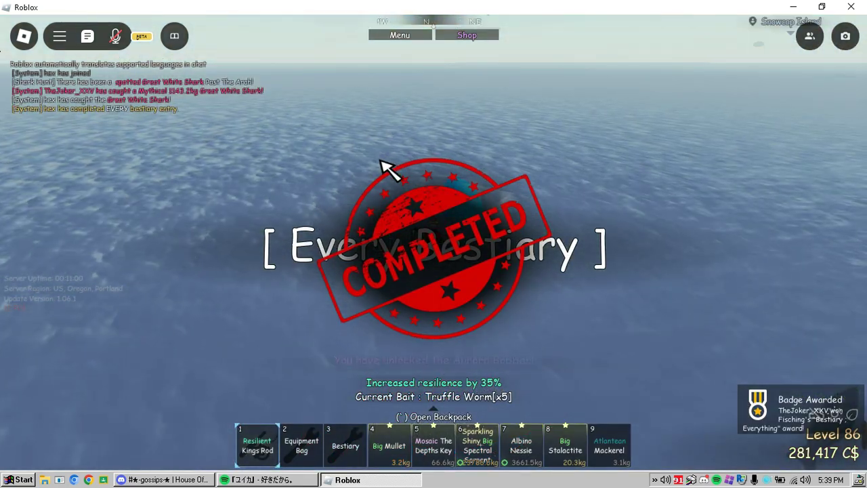
drag(435, 223, 644, 254)
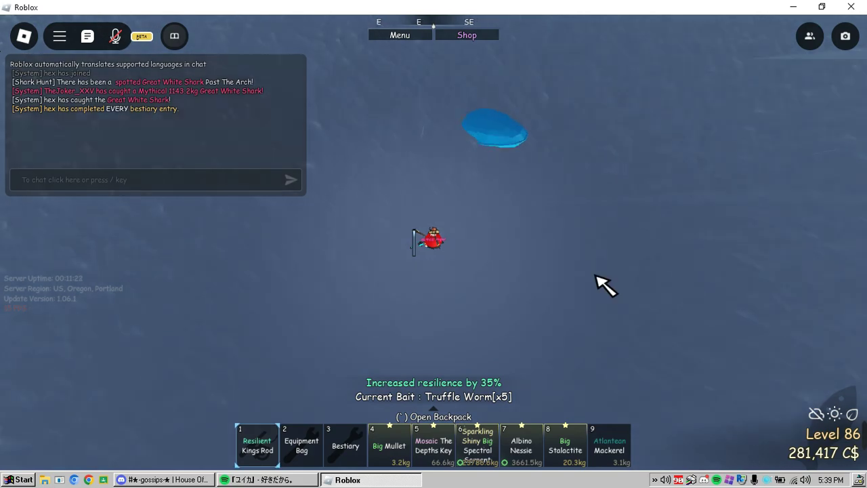
Board the blue boat, sit and stand, then bring up the backpack listing the Great White Shark.
key(w)
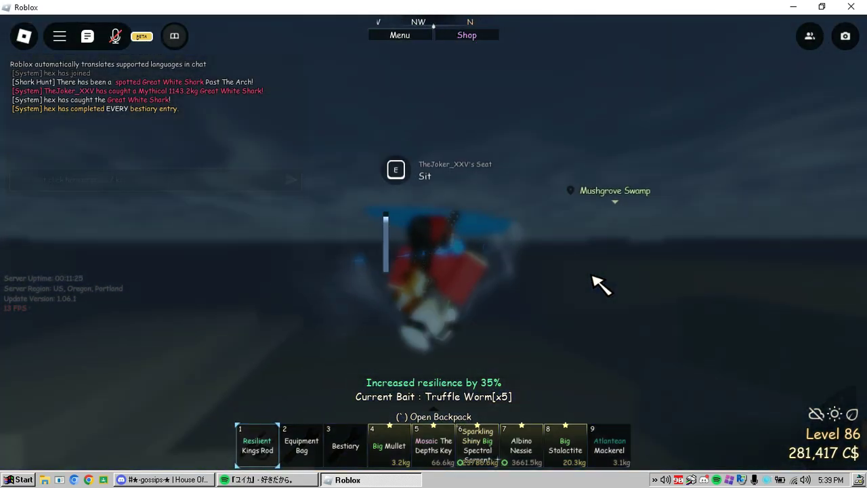
key(e)
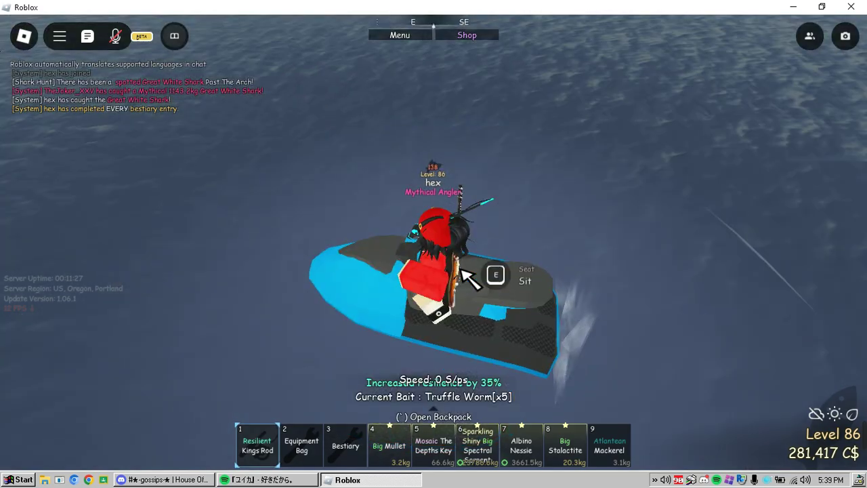
key(space)
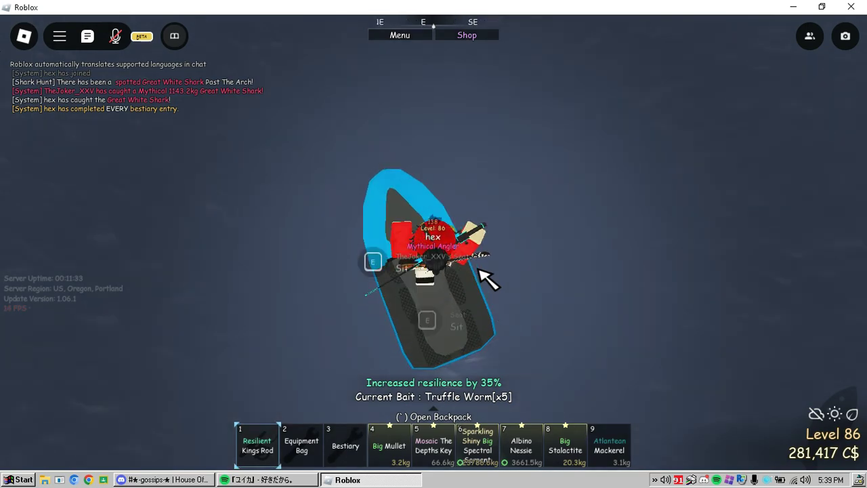
key(e)
key(space)
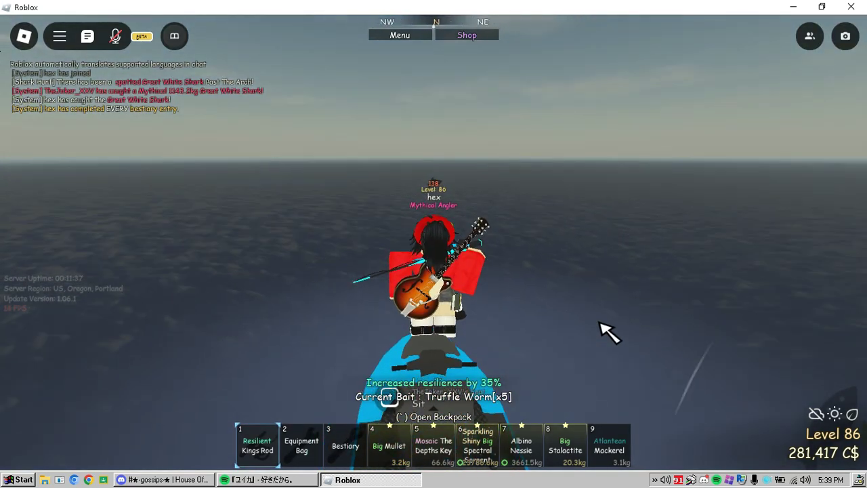
key(grave)
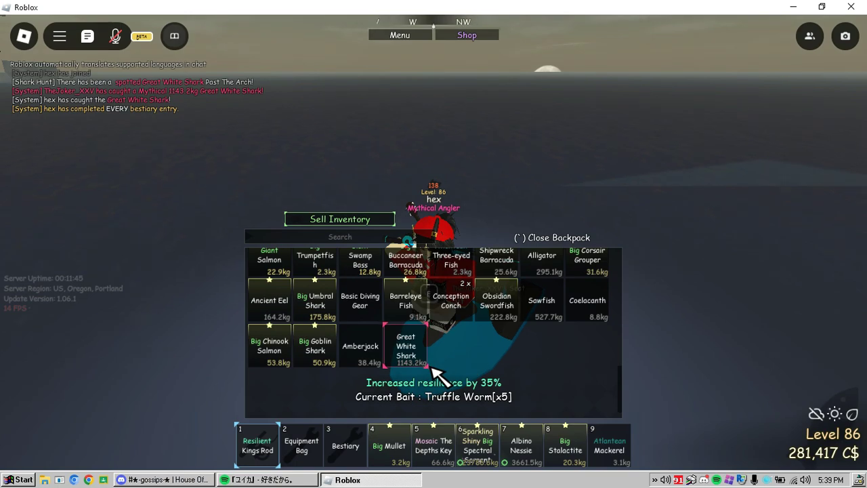
Put the backpack inventory away so the Great White Shark looms above the boat.
key(grave)
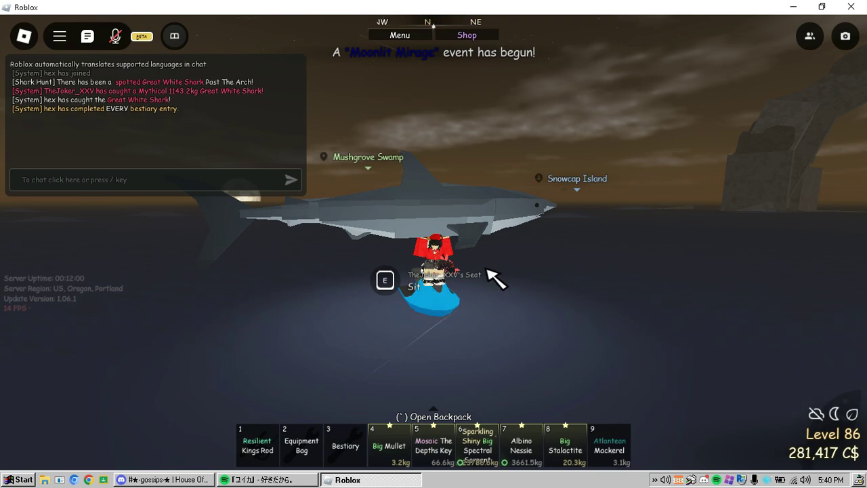
key(2)
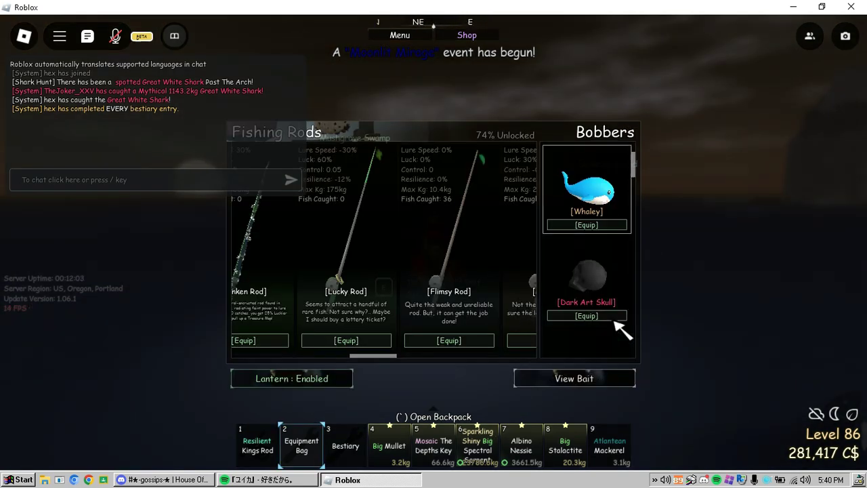
scroll(614, 322, down, 2)
scroll(614, 323, down, 2)
scroll(615, 322, down, 2)
scroll(614, 322, down, 2)
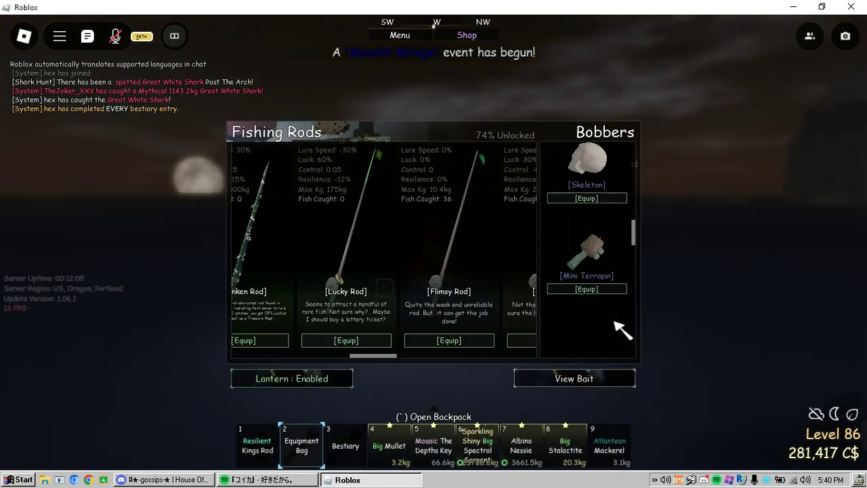
scroll(621, 330, down, 2)
scroll(621, 331, down, 2)
scroll(622, 330, down, 2)
scroll(622, 331, down, 2)
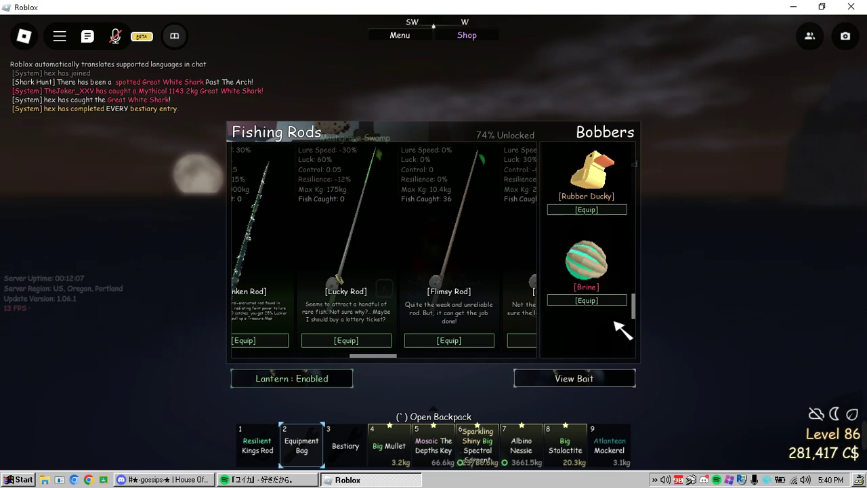
scroll(615, 322, down, 2)
scroll(614, 322, down, 2)
scroll(615, 323, down, 2)
scroll(616, 323, down, 1)
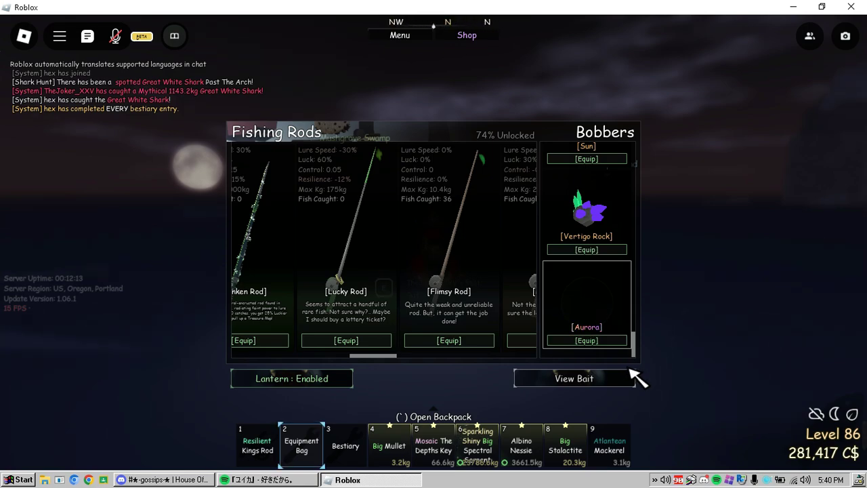
key(2)
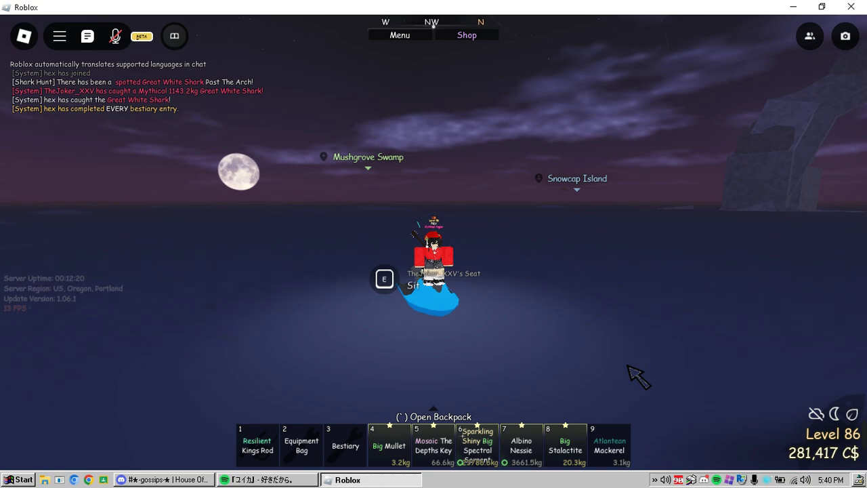
scroll(635, 374, up, 3)
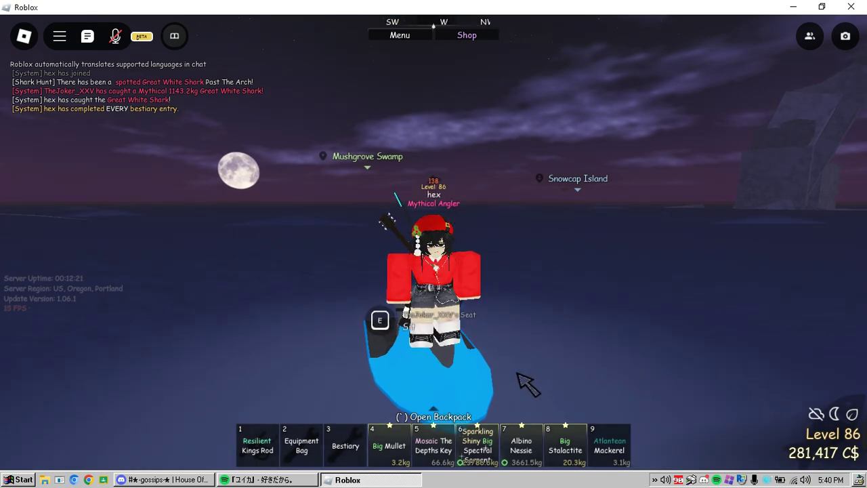
Swap the held Big Mullet for the Bestiary and open its Ocean page to 100%, unlocking the Anchor Bobber.
key(Right)
key(Right)
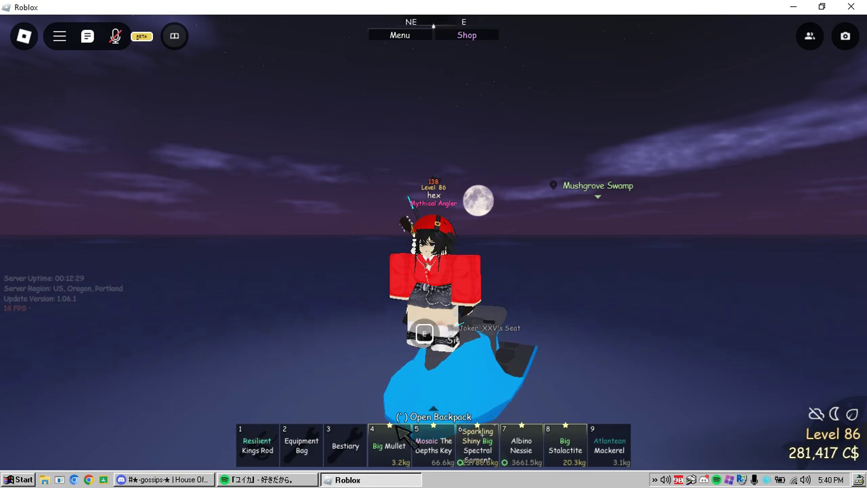
click(382, 460)
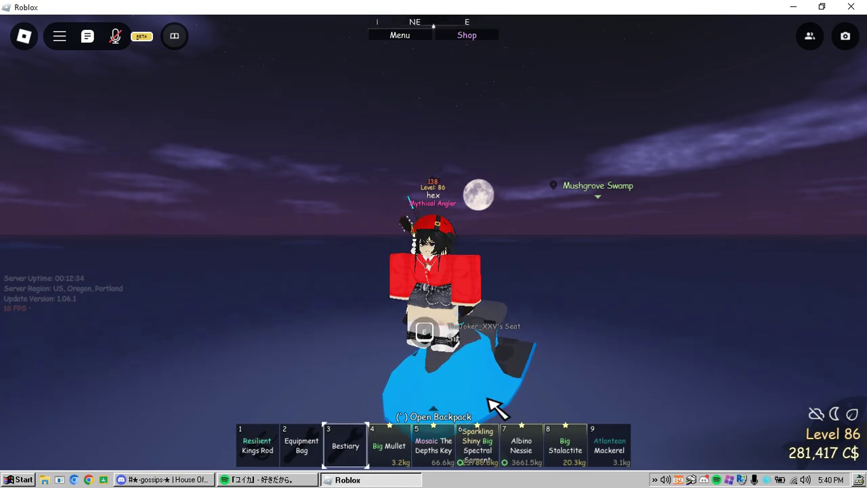
click(369, 467)
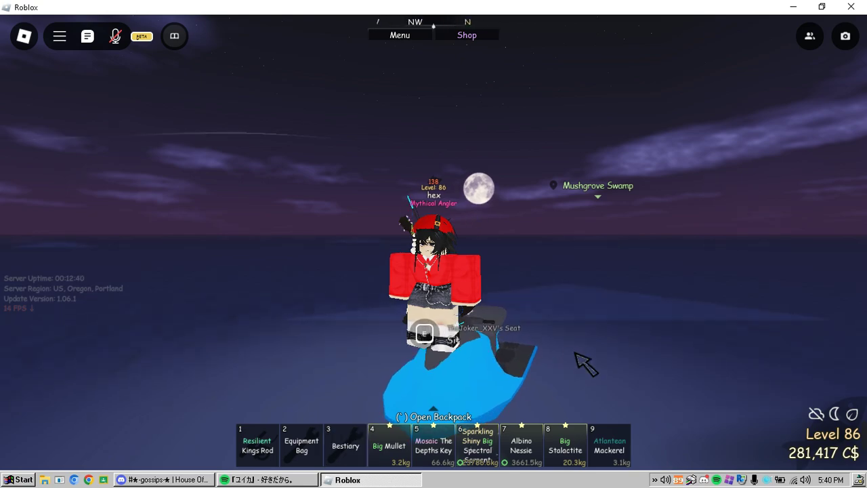
key(Left)
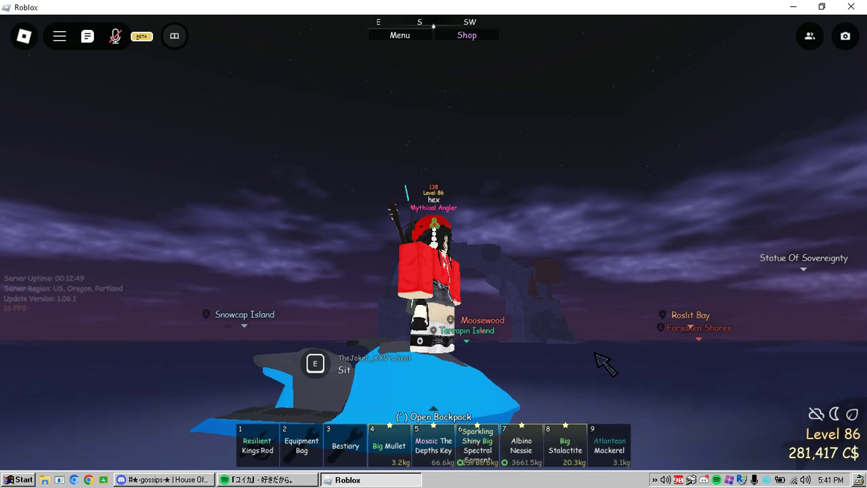
key(s)
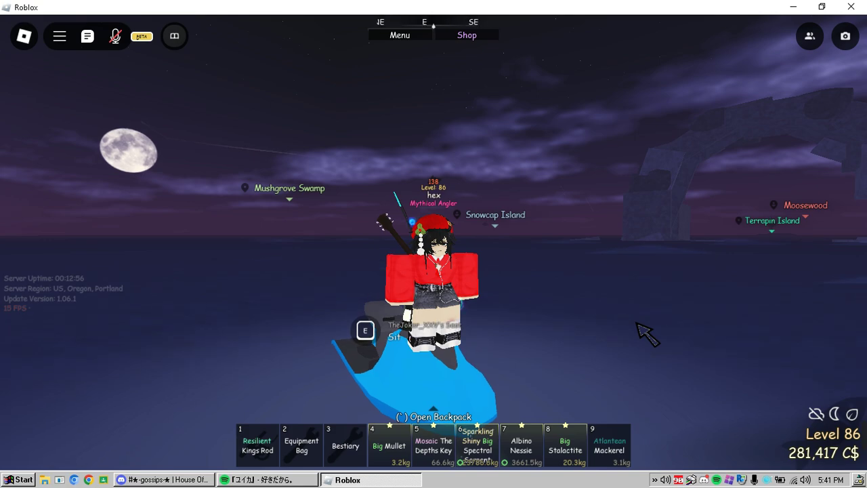
key(3)
click(203, 269)
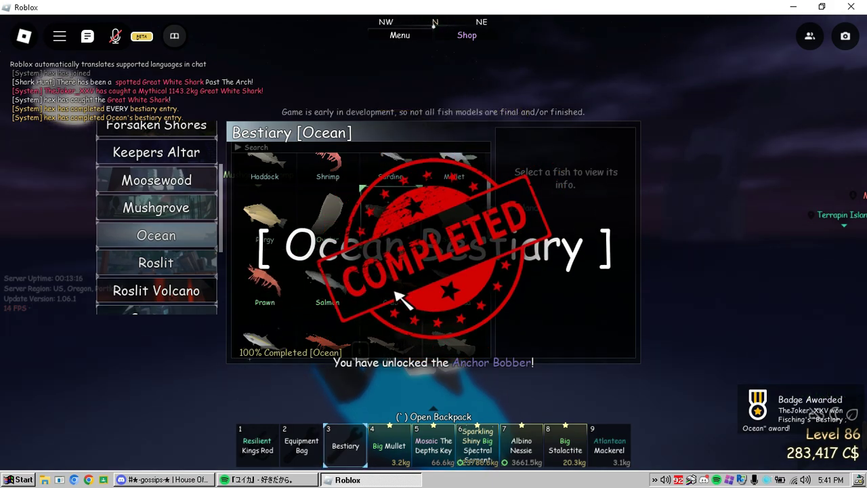
scroll(164, 188, up, 2)
scroll(164, 156, up, 1)
Check the All bestiary page at 100% completed, then put the bestiary away.
click(163, 136)
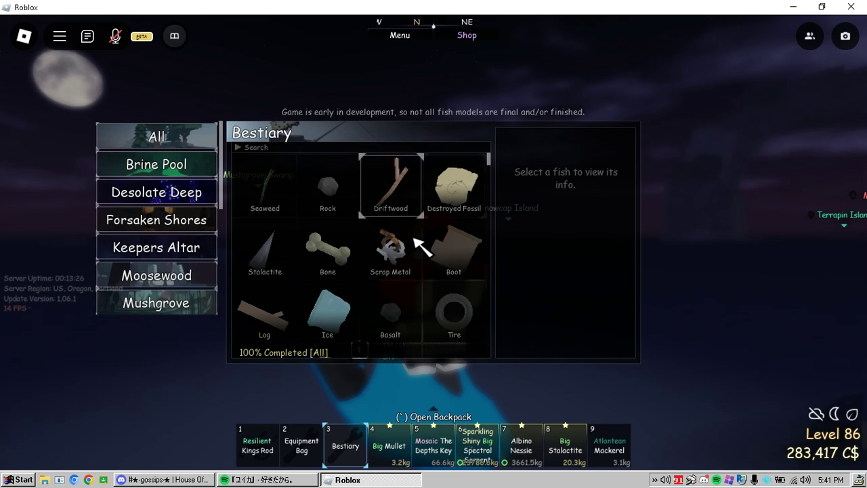
scroll(447, 246, down, 5)
scroll(474, 234, down, 5)
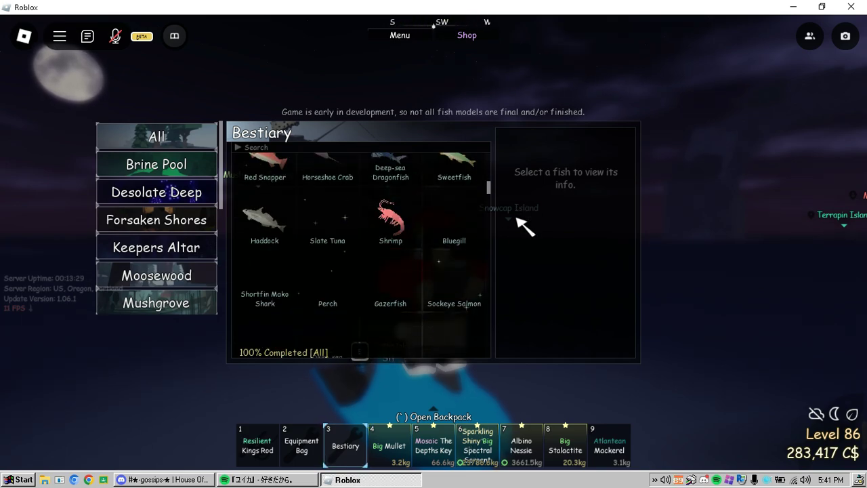
scroll(518, 230, down, 3)
scroll(518, 244, down, 3)
scroll(521, 254, down, 3)
scroll(518, 264, down, 3)
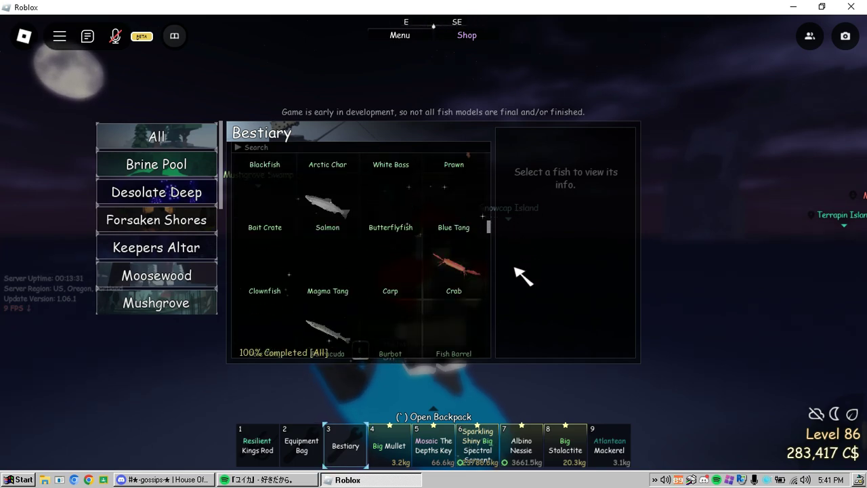
scroll(521, 284, down, 3)
scroll(521, 298, down, 3)
scroll(522, 311, down, 3)
scroll(523, 318, down, 3)
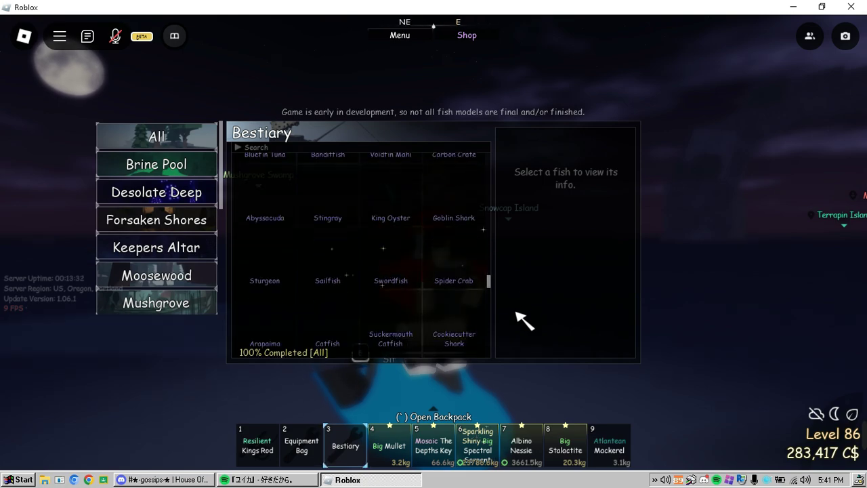
scroll(517, 325, down, 2)
scroll(519, 342, down, 3)
scroll(519, 357, down, 3)
scroll(515, 356, down, 2)
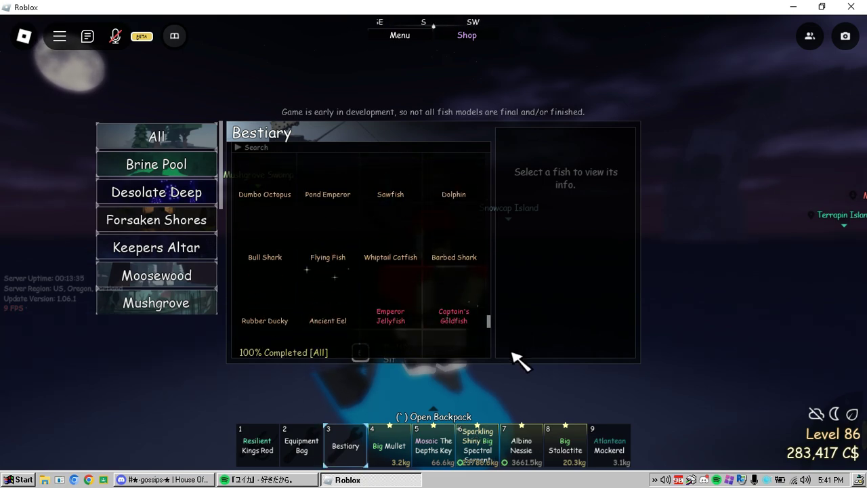
scroll(513, 357, down, 2)
scroll(514, 362, down, 2)
scroll(517, 366, down, 2)
scroll(514, 370, down, 2)
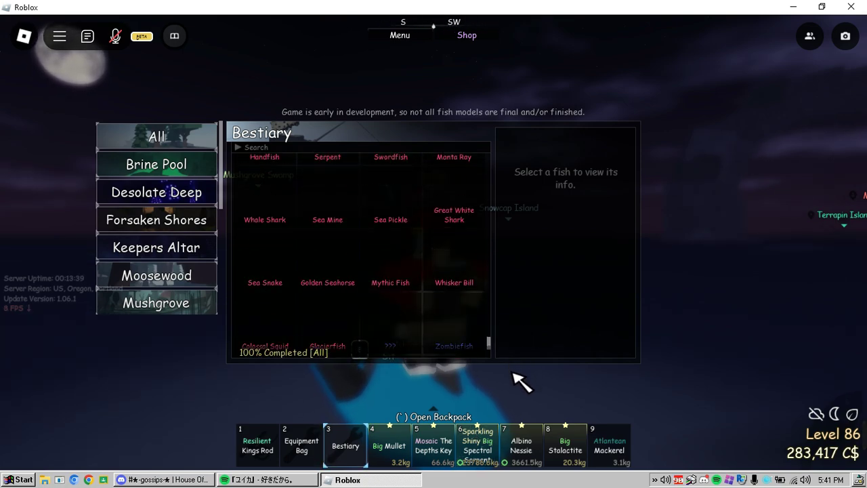
scroll(494, 304, down, 3)
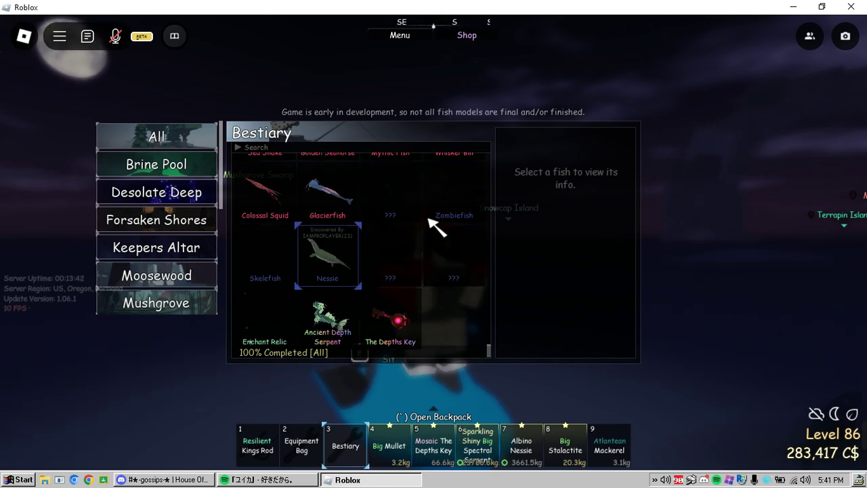
scroll(523, 387, up, 1)
scroll(521, 378, up, 2)
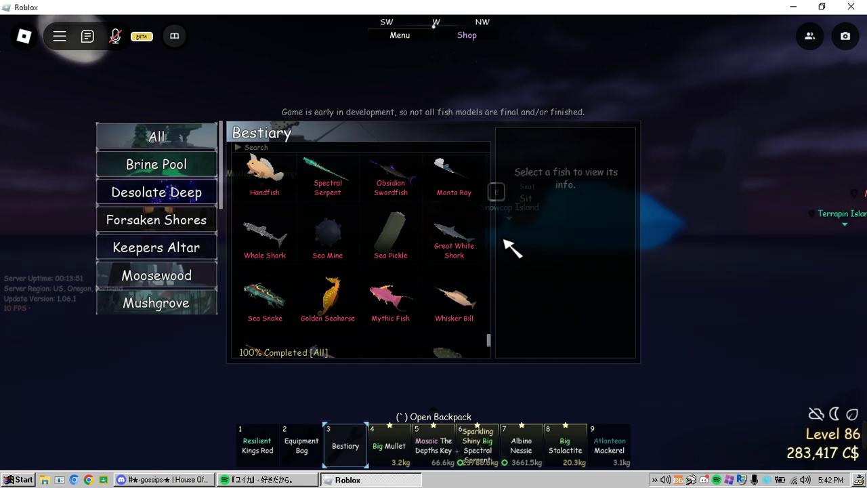
key(3)
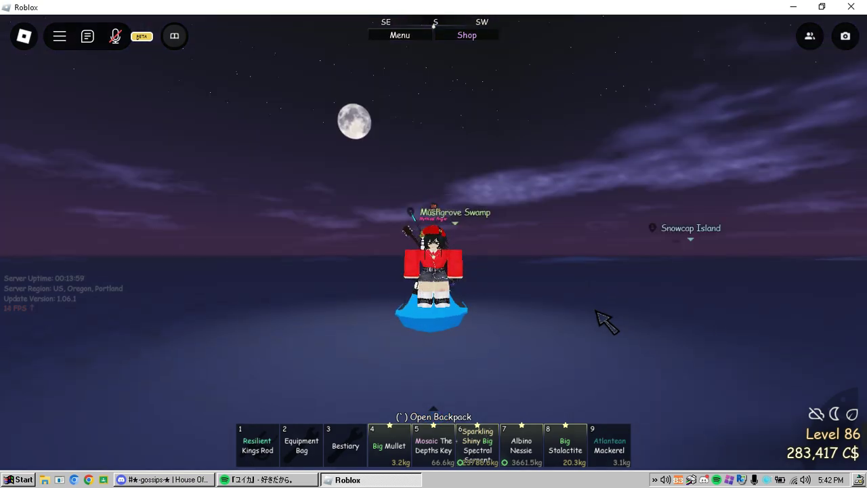
Equip the Great White Shark from the backpack so it looms above the boat.
key(grave)
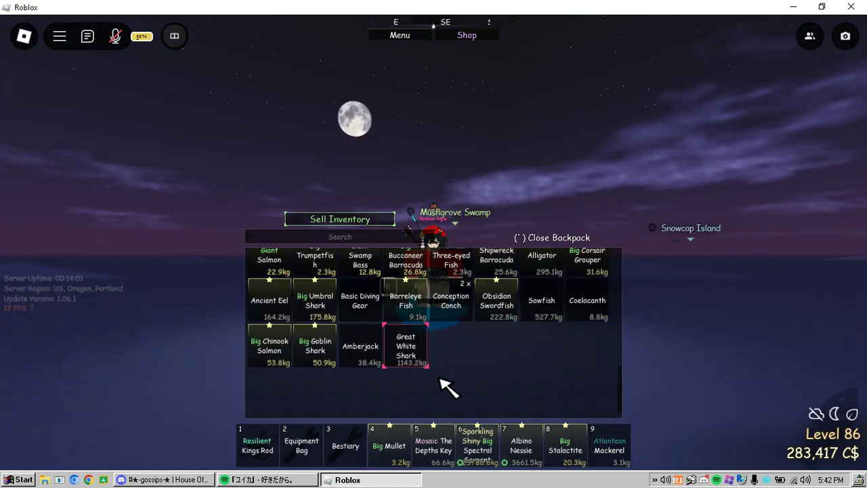
click(406, 345)
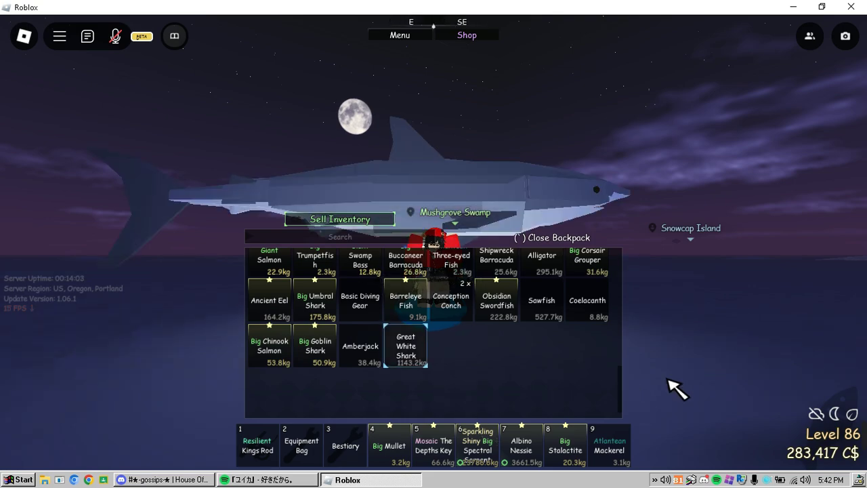